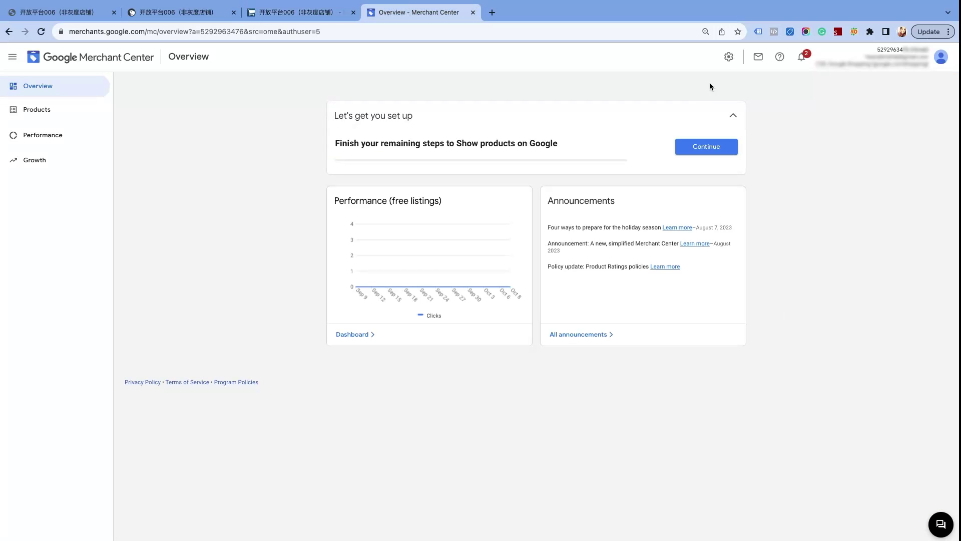
- Paste the store URL as the Business information website address and pick HTML tag verification
left_click(729, 57)
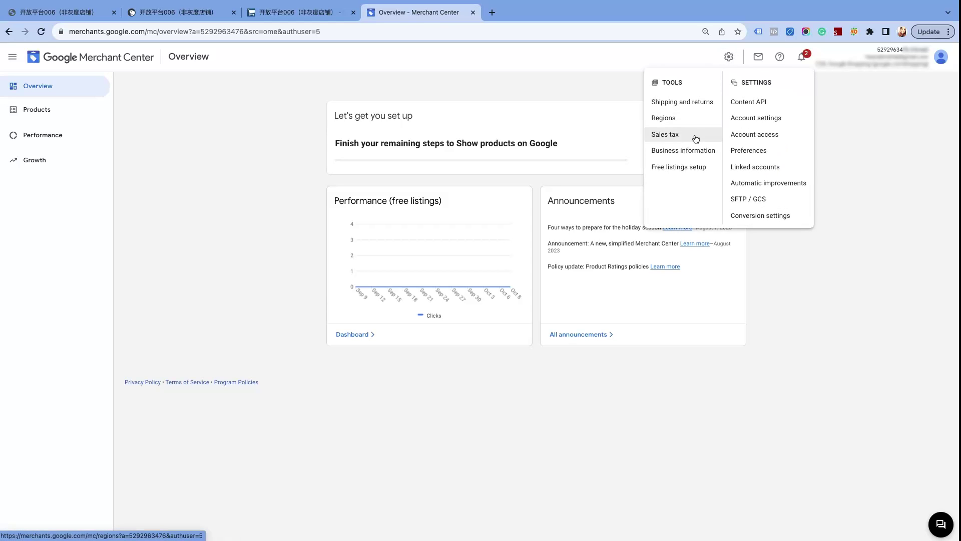
left_click(683, 151)
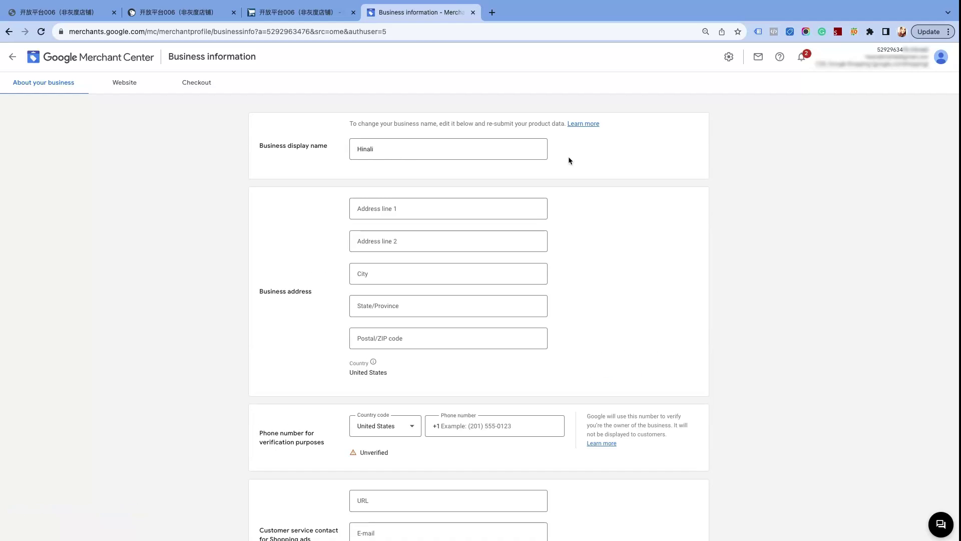
left_click(132, 86)
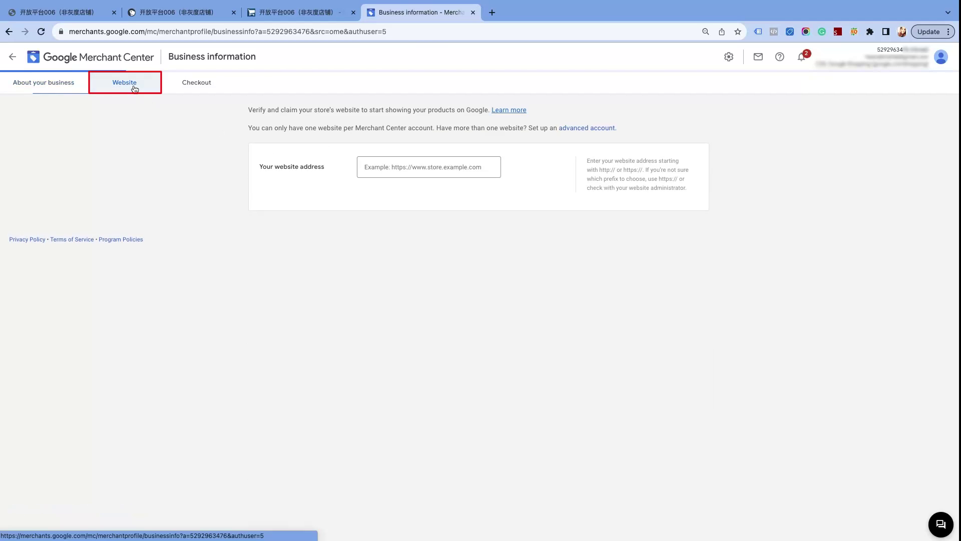
left_click(383, 175)
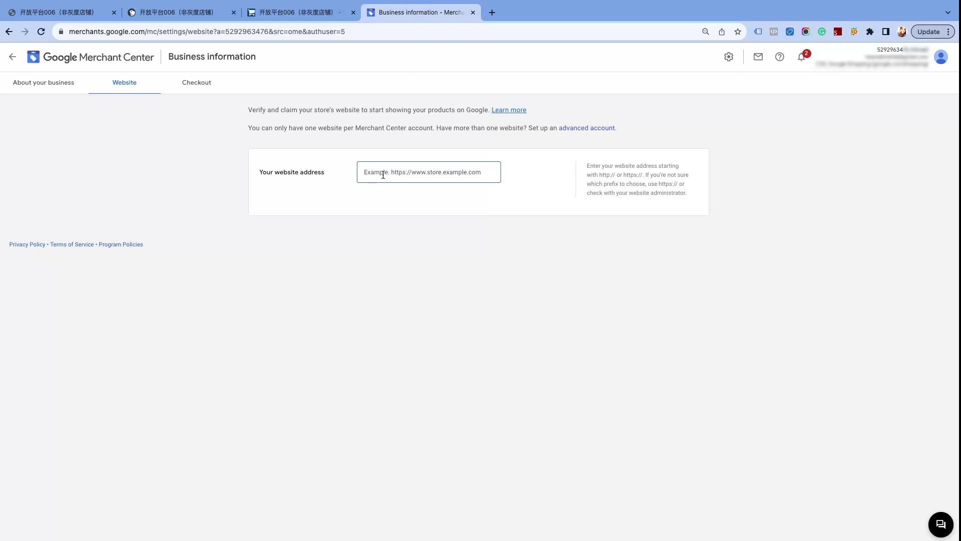
key("ctrl+v")
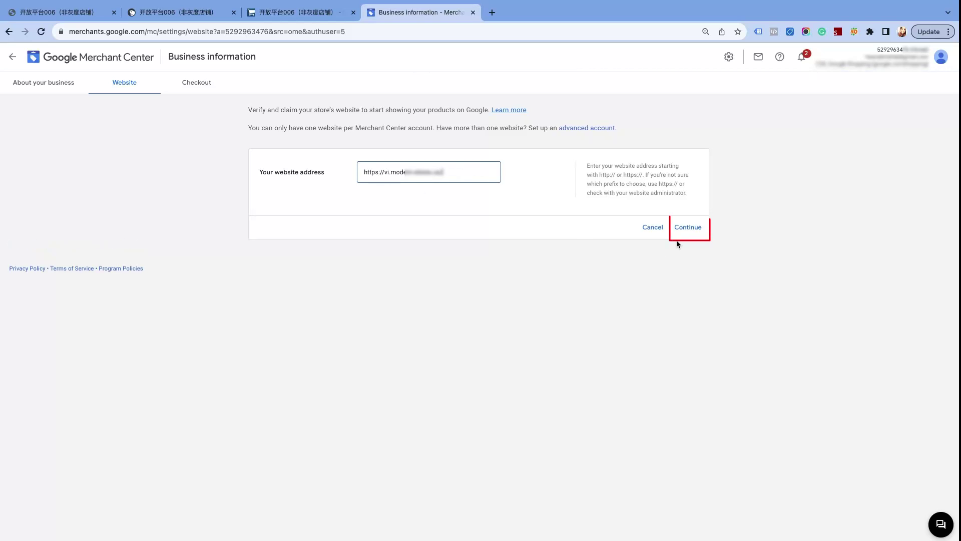
left_click(686, 228)
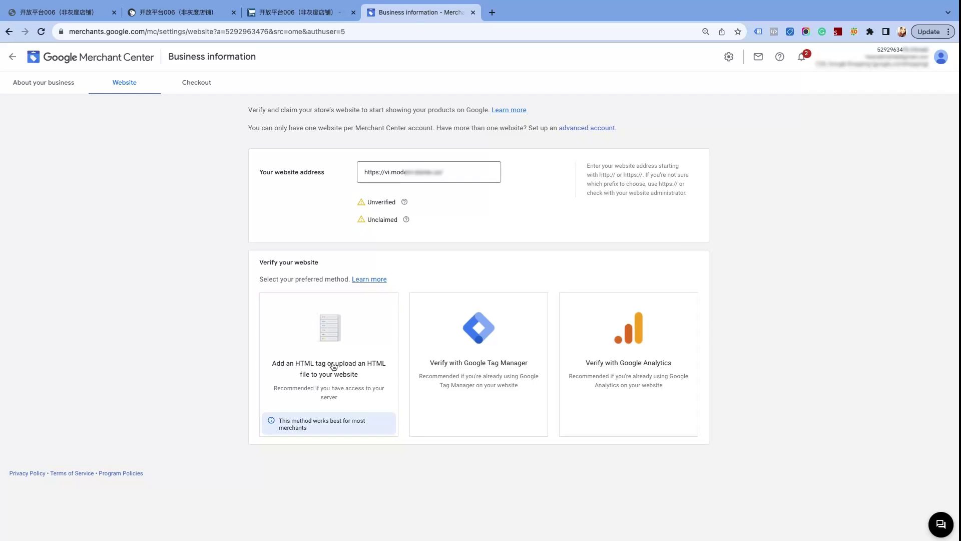
left_click(330, 378)
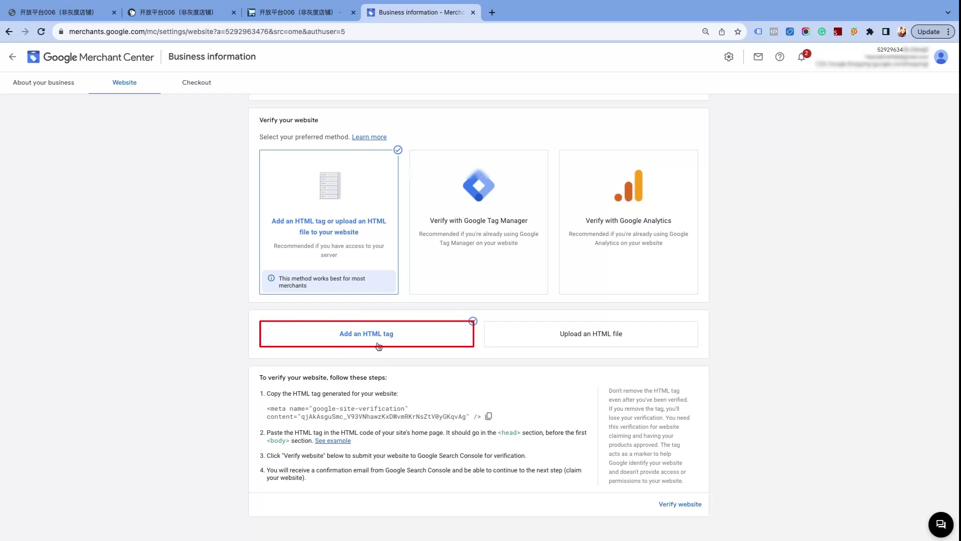
- Copy the site-verification meta tag and move to the SHOPLINE admin's online store settings
left_click(489, 418)
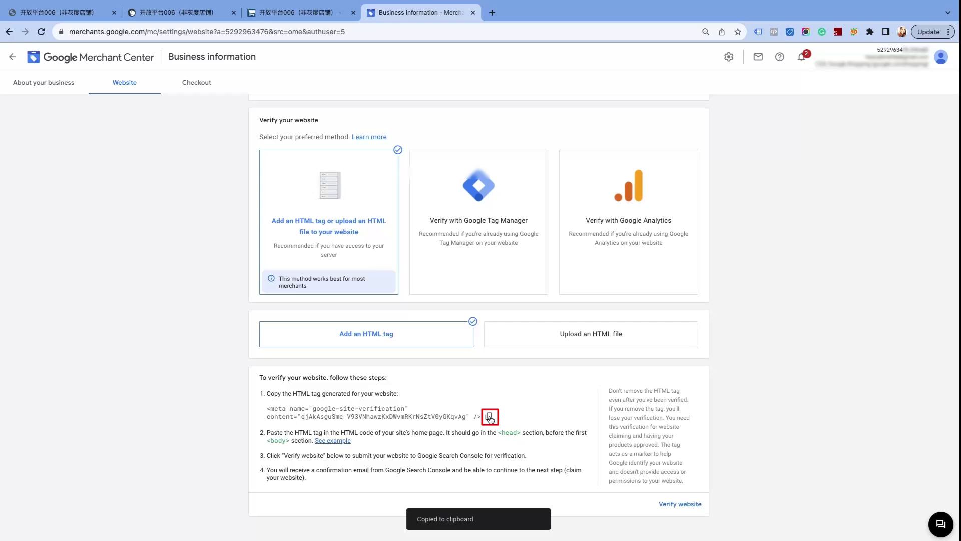
left_click(169, 15)
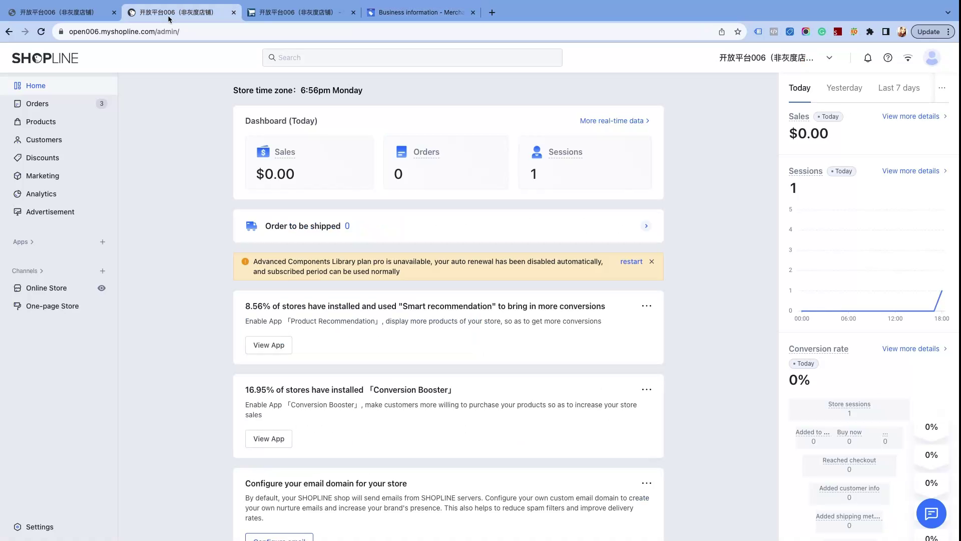
left_click(58, 290)
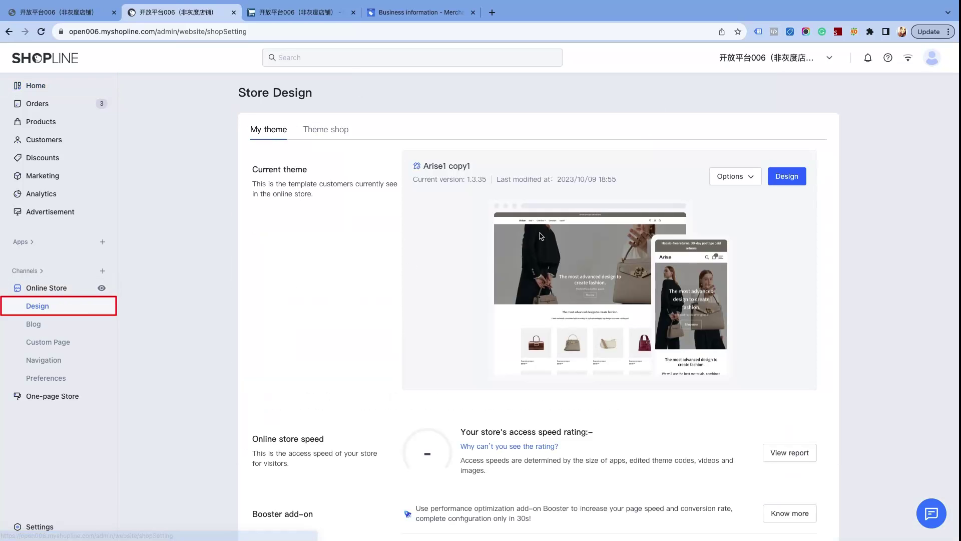
- Open the current theme's code editor at Layout > theme.html
left_click(732, 181)
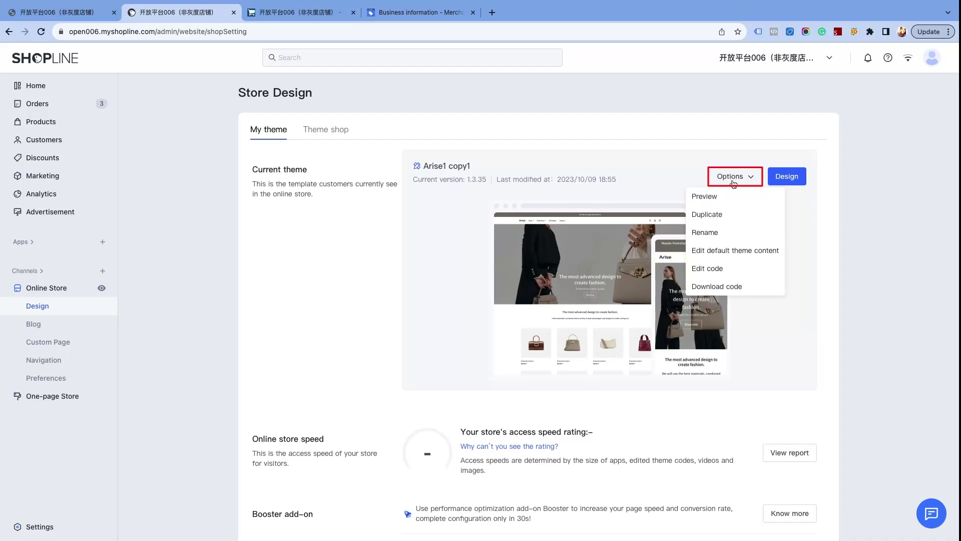
left_click(732, 269)
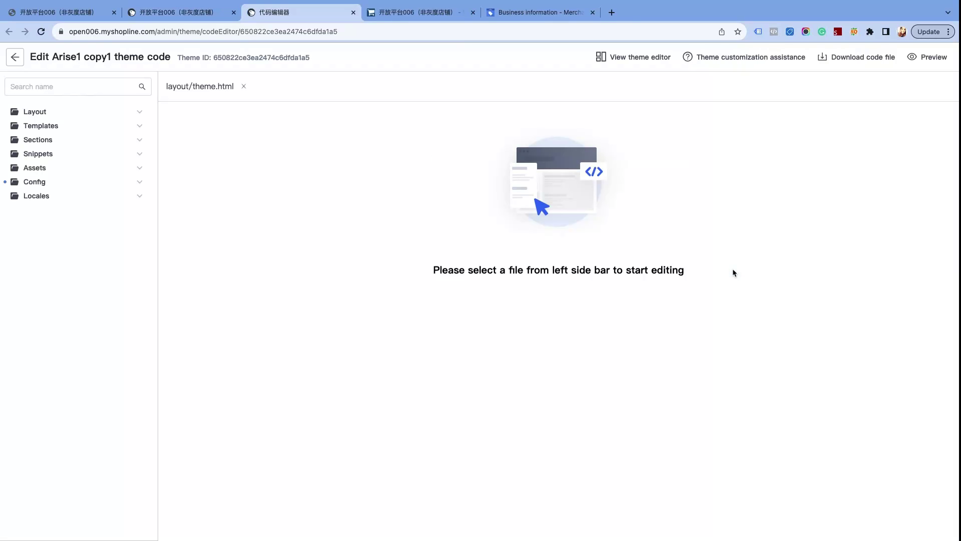
left_click(58, 117)
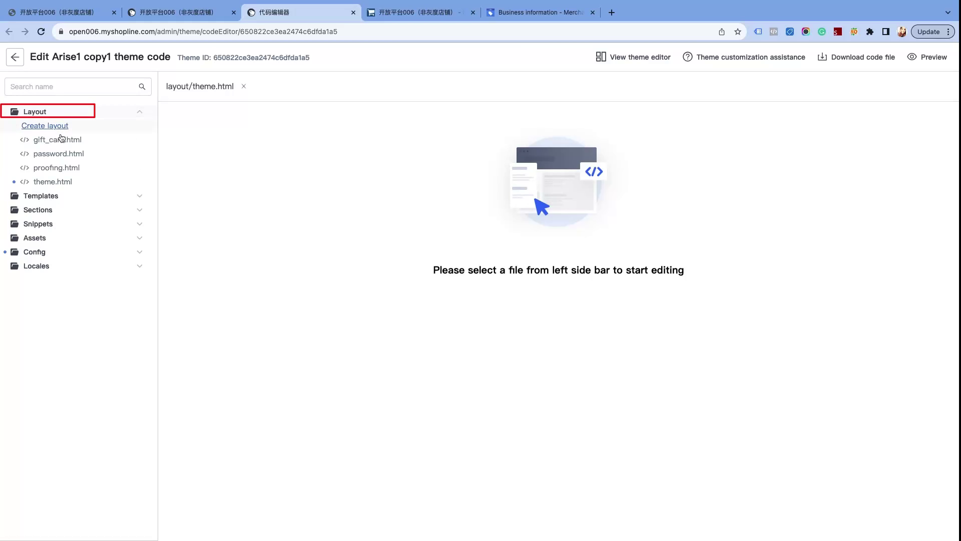
left_click(65, 185)
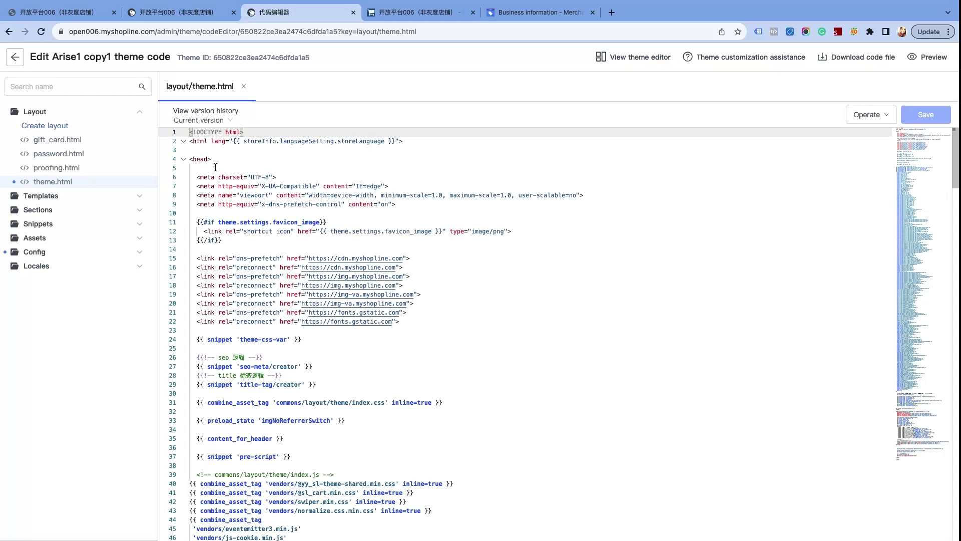
- Paste the meta tag on line 5 inside <head>, save theme.html, and return to Merchant Center
left_click(215, 167)
key("ctrl+v")
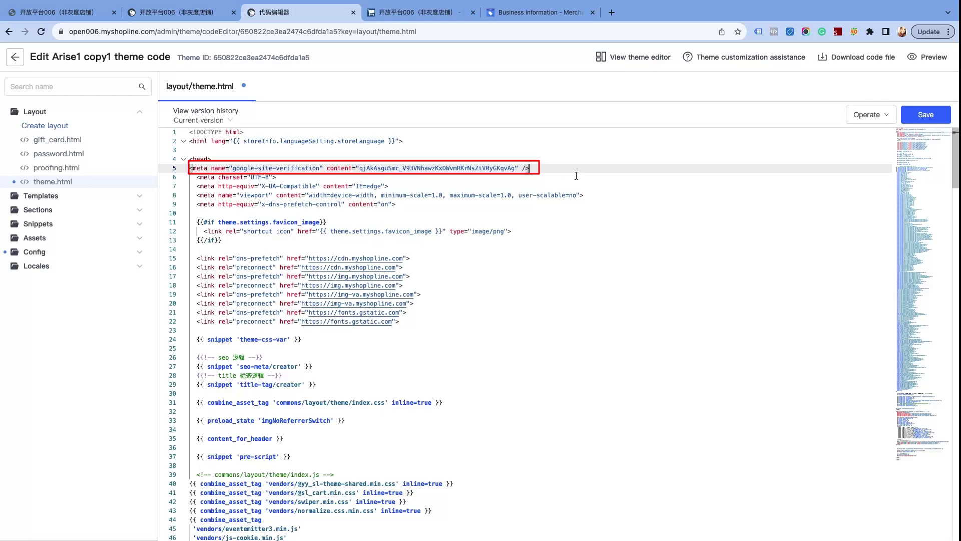
left_click(919, 116)
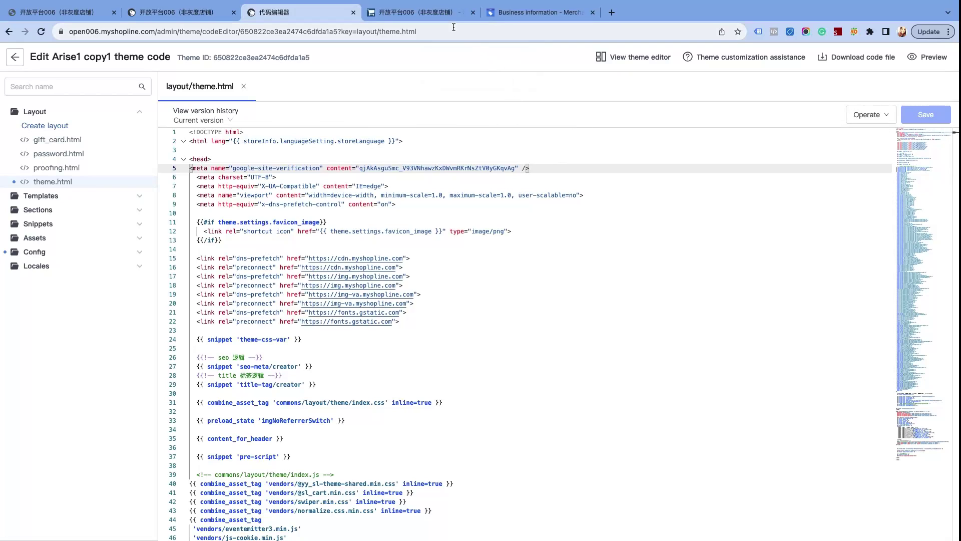
left_click(508, 16)
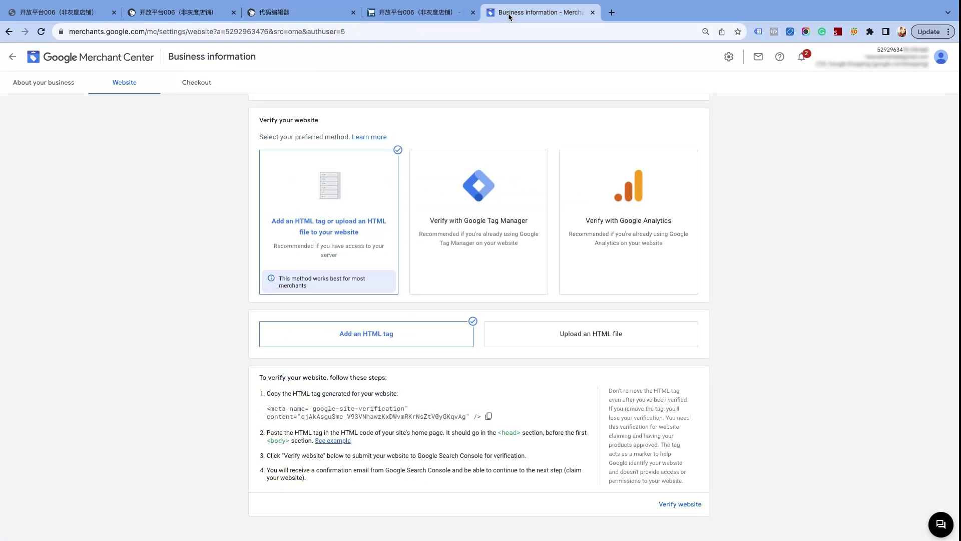
- Verify the store website, then claim it once verification succeeds
scroll(619, 340, "down", 1)
left_click(673, 488)
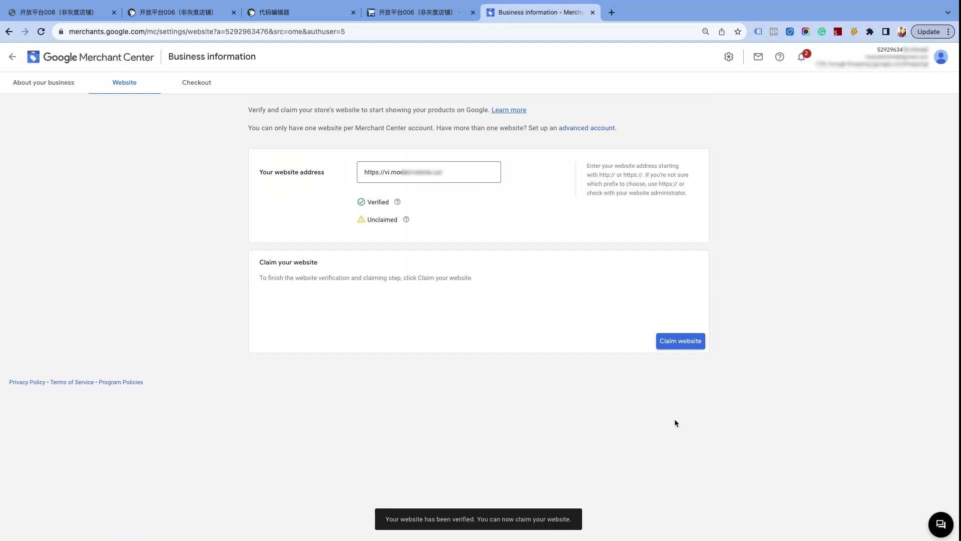
left_click(669, 343)
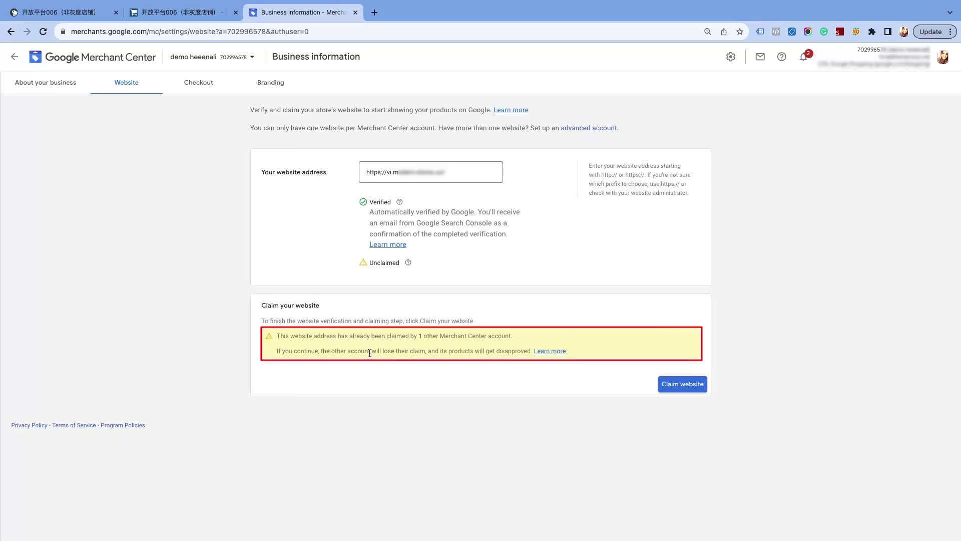
- Claim the website for this second account despite the already-claimed warning
left_click(688, 388)
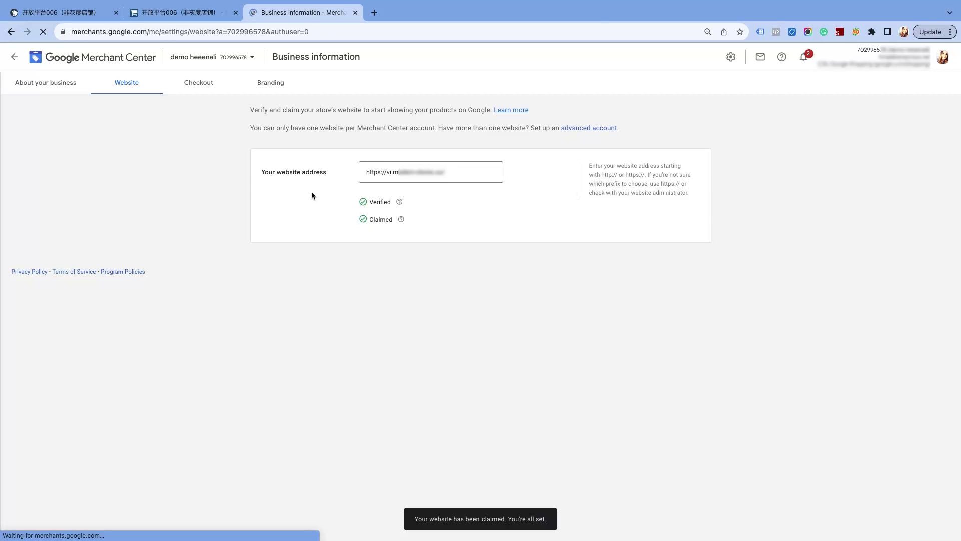
- Scroll through the Verify & Claim guide and run TEST YOUR DOMAIN
scroll(546, 377, "down", 5)
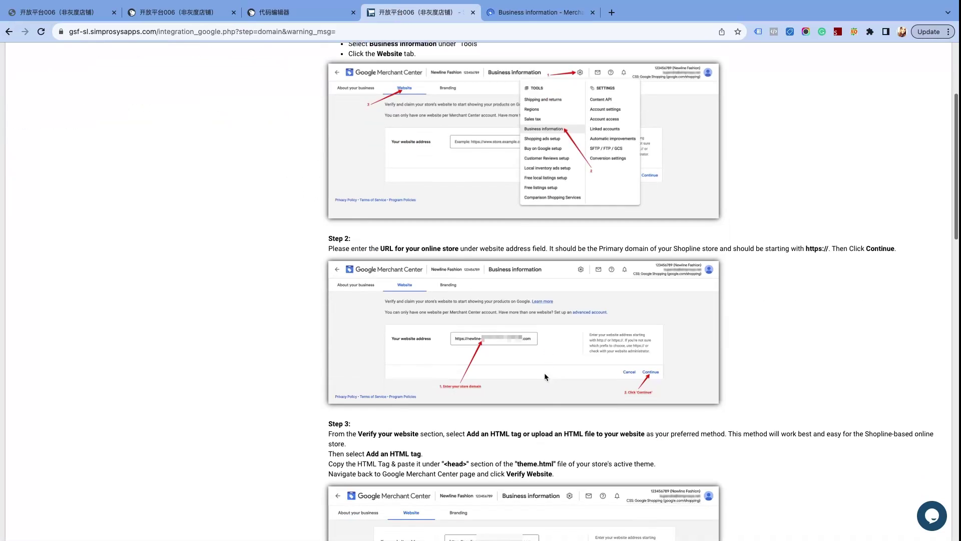
scroll(545, 377, "down", 6)
scroll(543, 365, "down", 4)
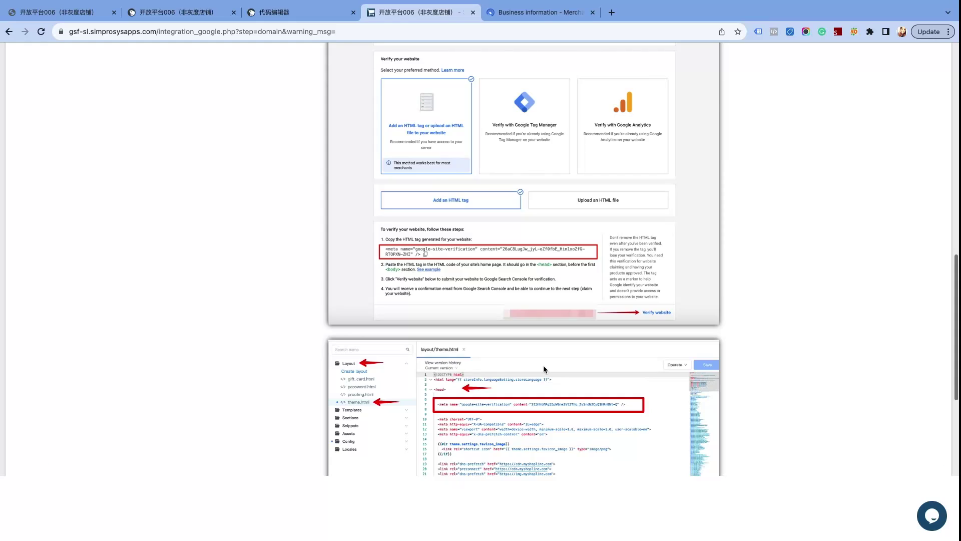
scroll(543, 365, "down", 8)
left_click(901, 458)
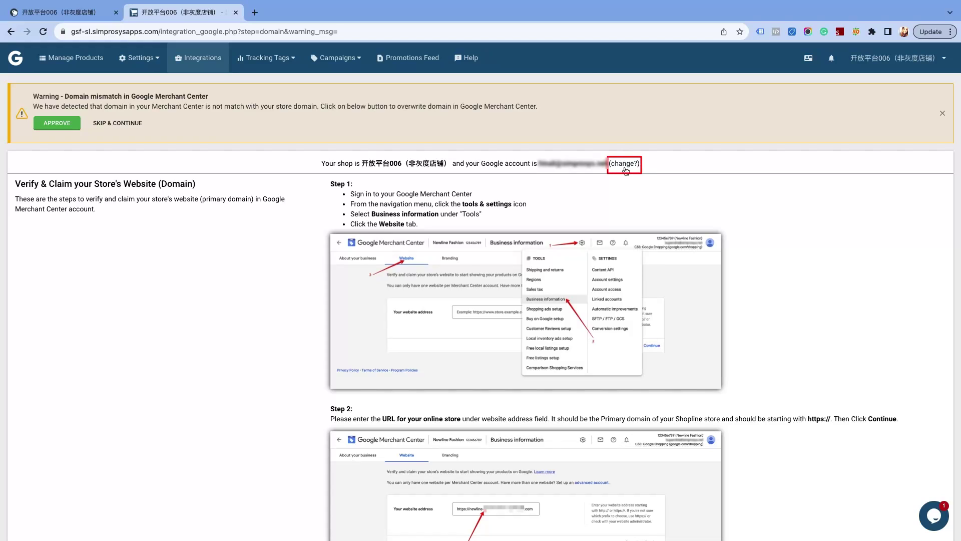
- Re-authorize the Google account, confirm the Merchant Center ID, and check the Integrations status
left_click(625, 167)
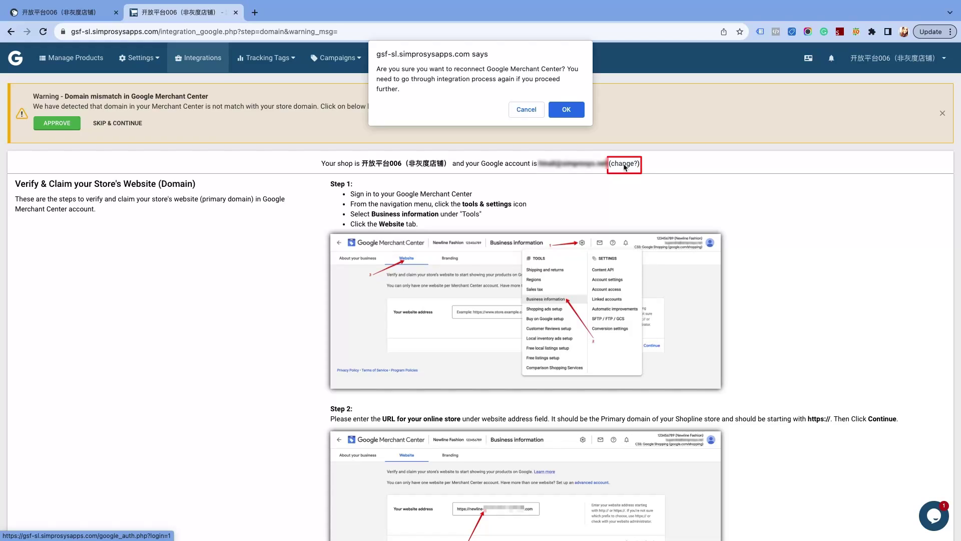
left_click(571, 112)
left_click(447, 334)
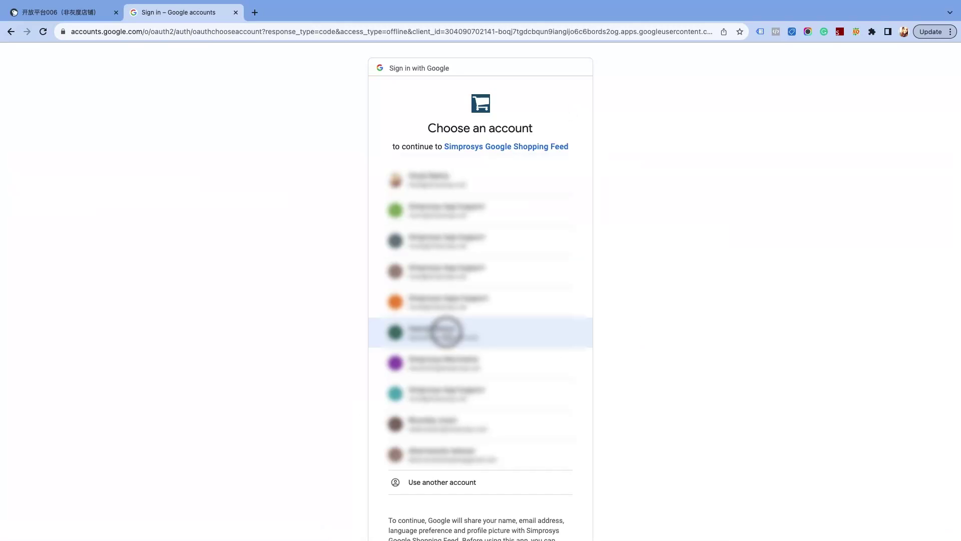
left_click(534, 445)
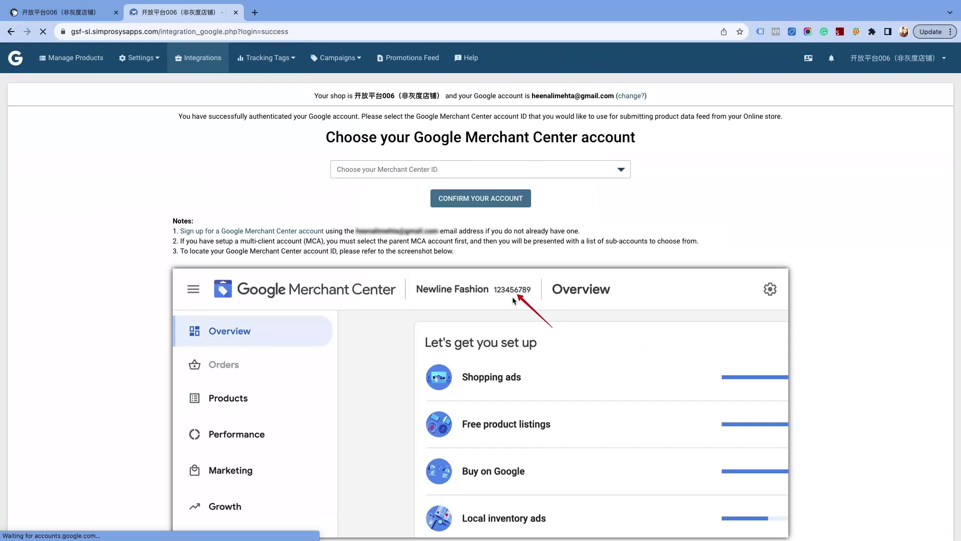
left_click(538, 168)
left_click(488, 185)
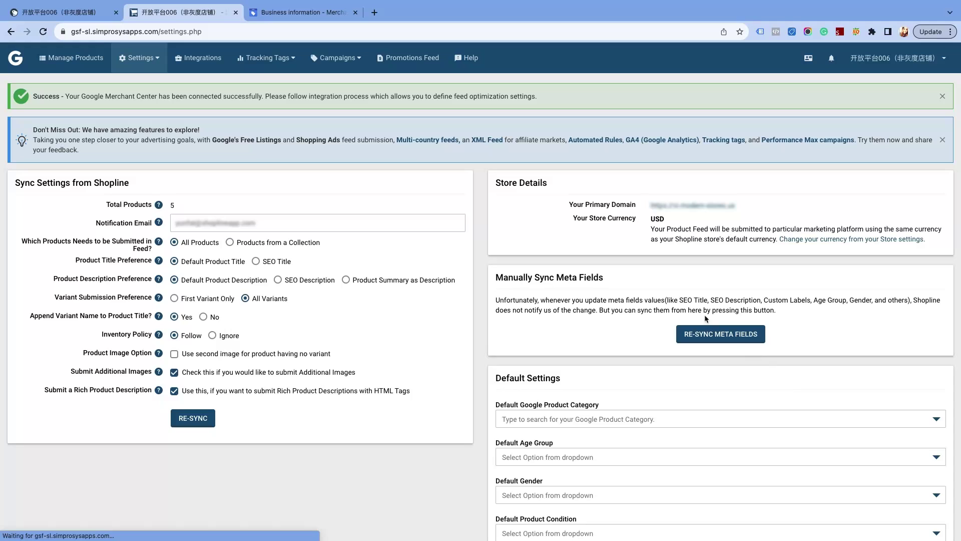
left_click(215, 67)
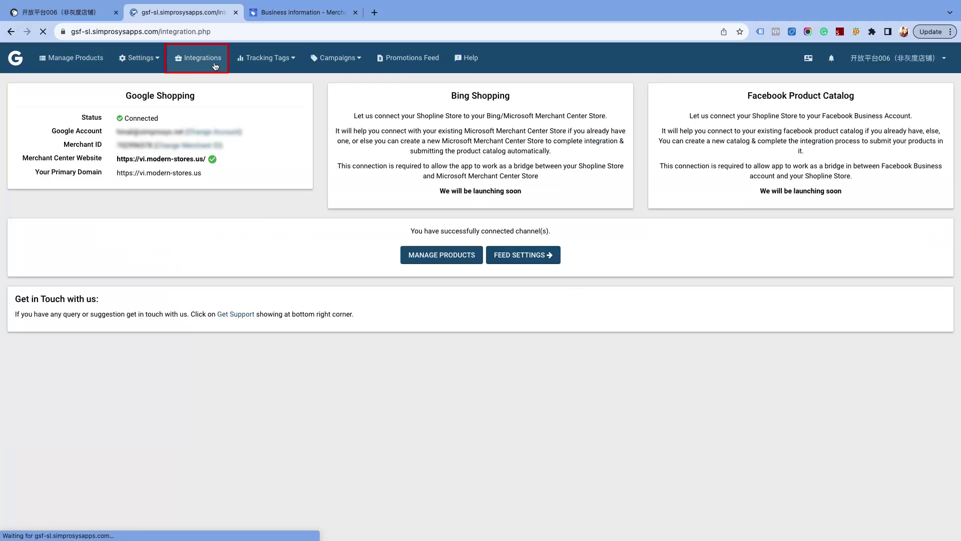